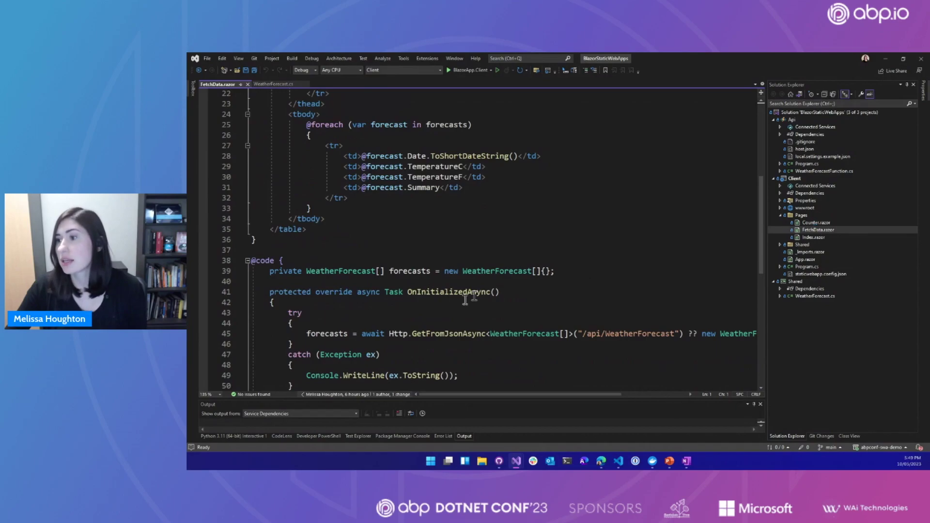
Examine FetchData.razor, including its HttpClient injection, forecast table markup, and the code requesting data from /api/WeatherForecast
double_click(425, 334)
double_click(632, 333)
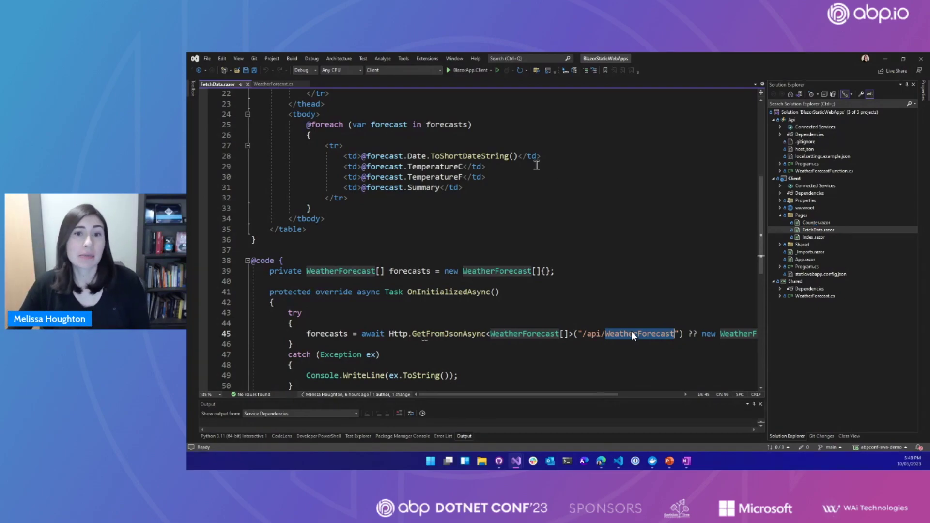
scroll(537, 166, up, 7)
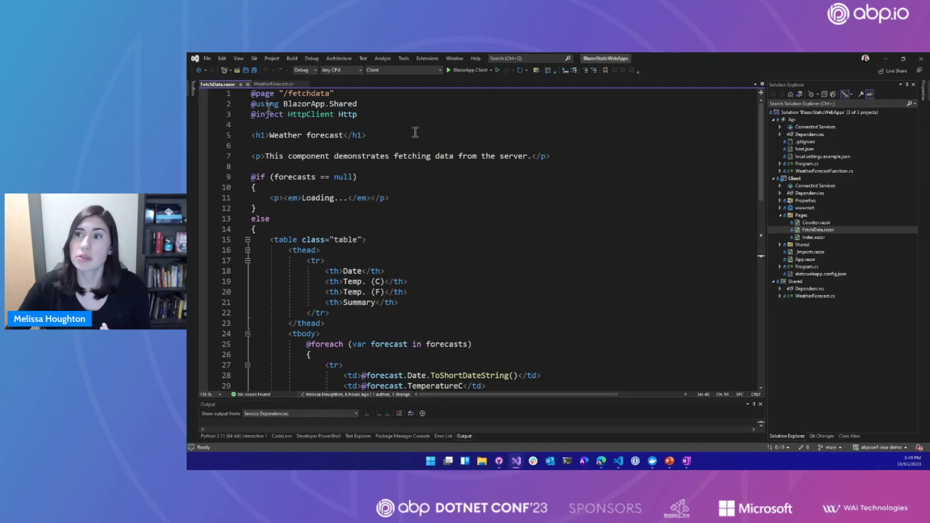
click(257, 106)
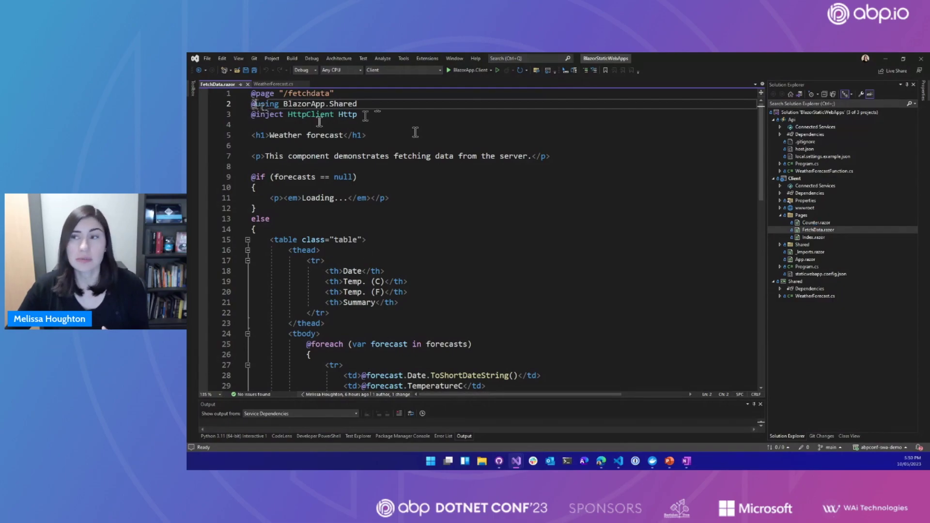
click(270, 136)
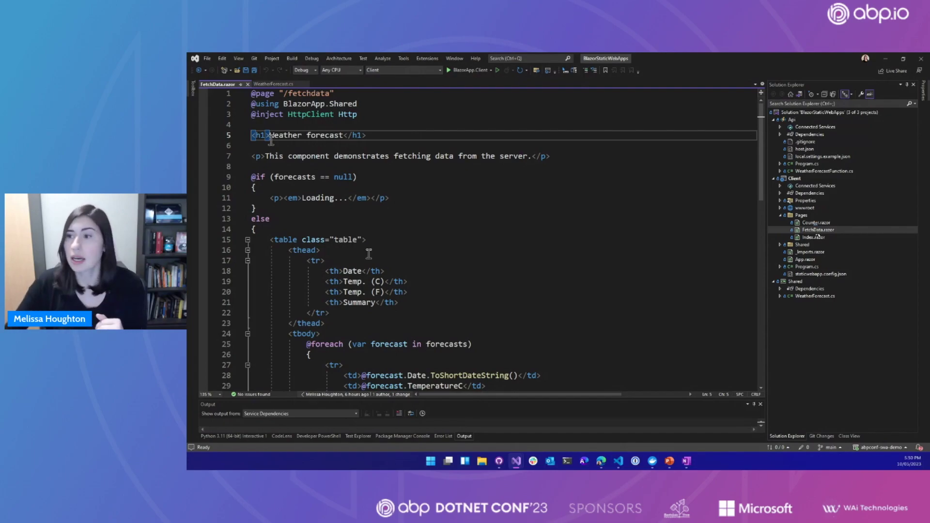
scroll(349, 212, down, 11)
click(280, 147)
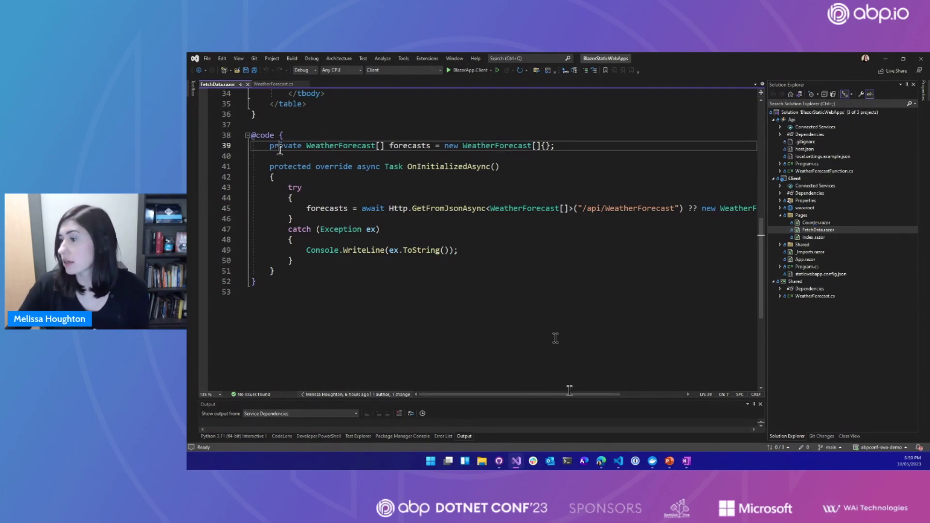
Switch to the browser and view the GitHub Actions page of the abpconf-swa-demo repository
mouse_move(601, 461)
click(496, 434)
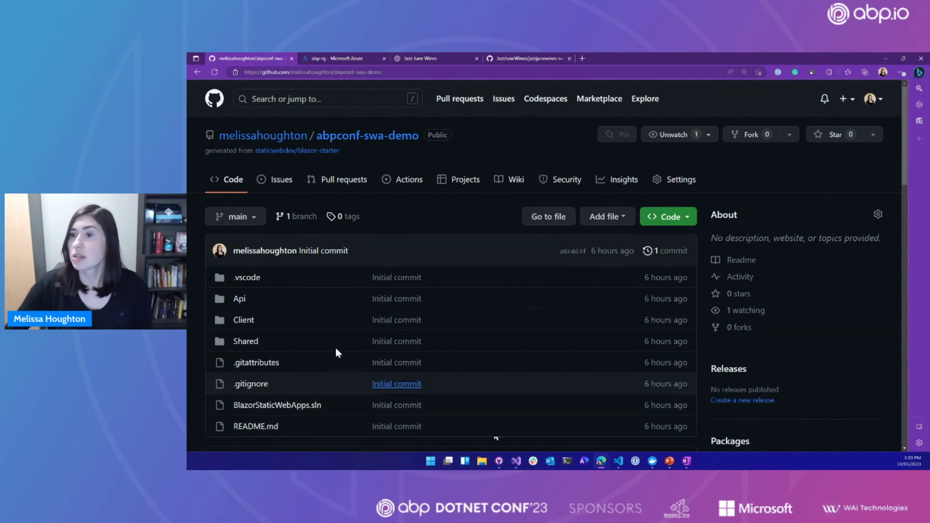
click(404, 183)
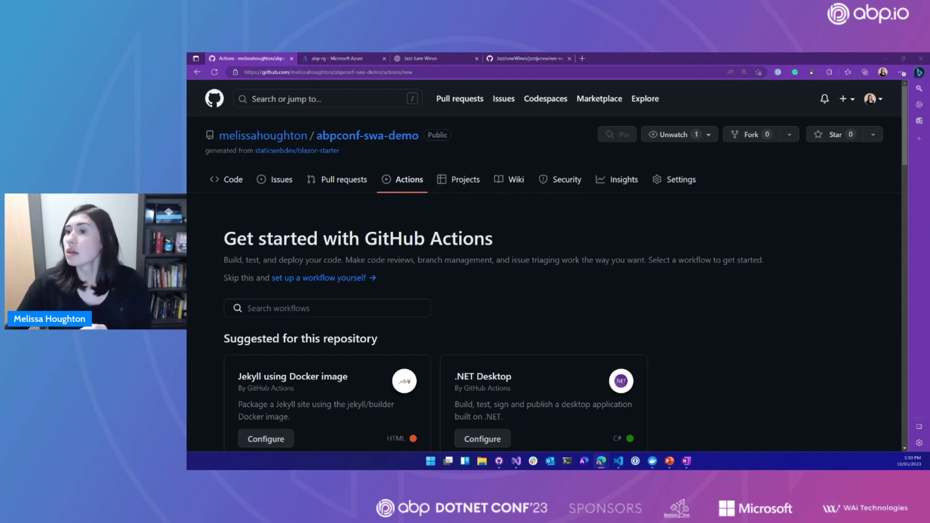
Switch to the Azure portal and start creating a Static Web App from the Marketplace within the abp-rg resource group
click(325, 59)
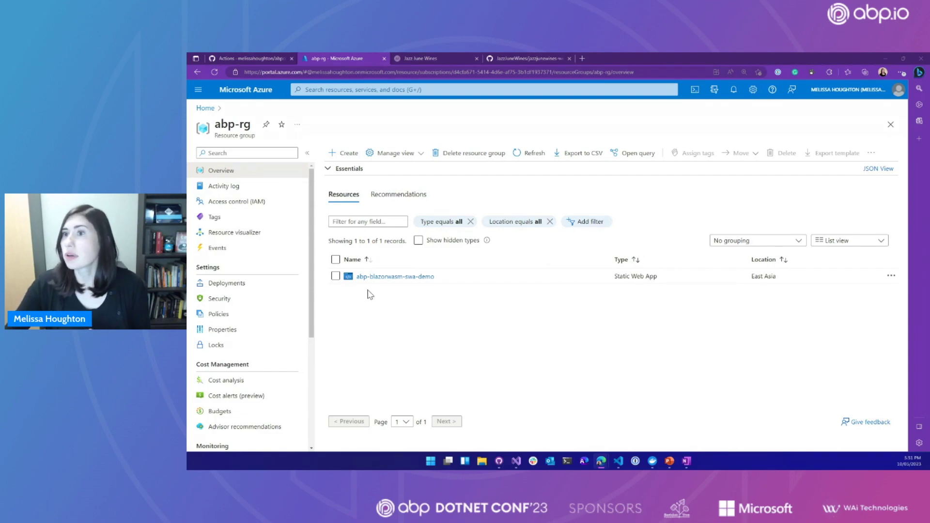
click(418, 240)
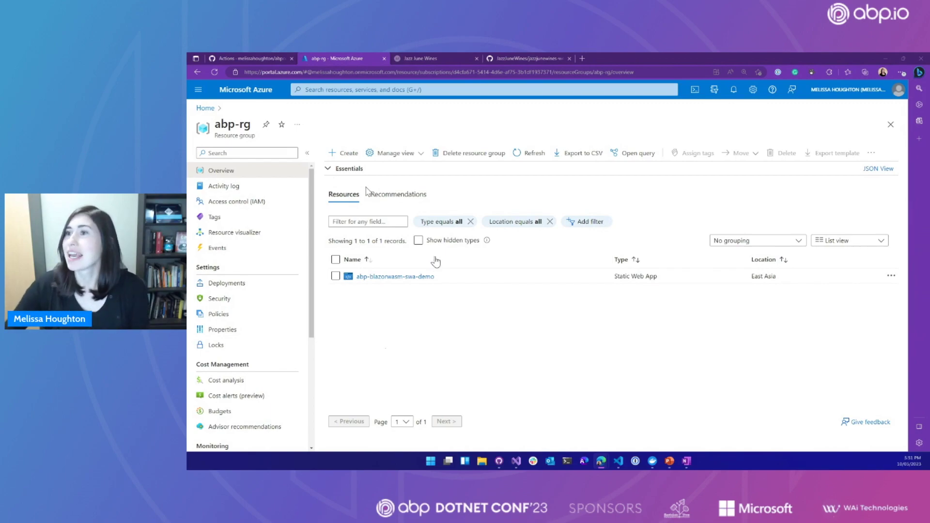
click(336, 152)
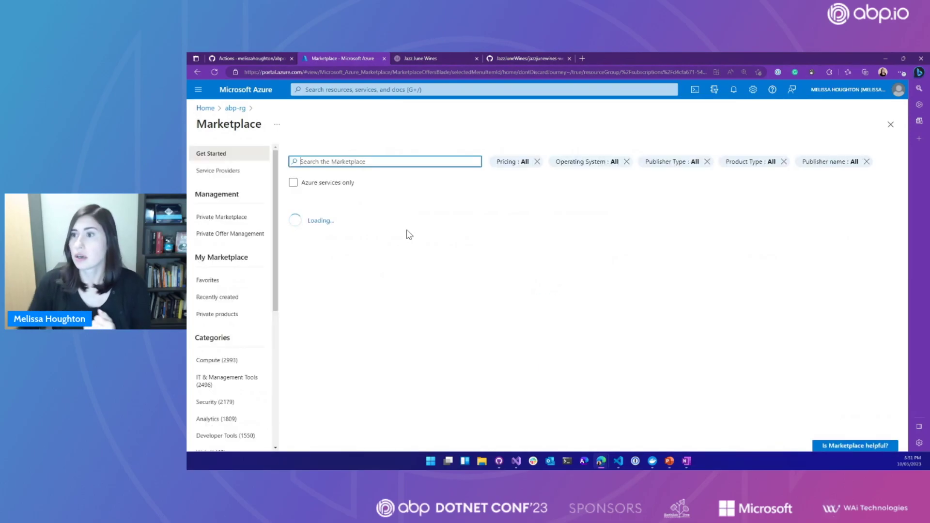
text(static)
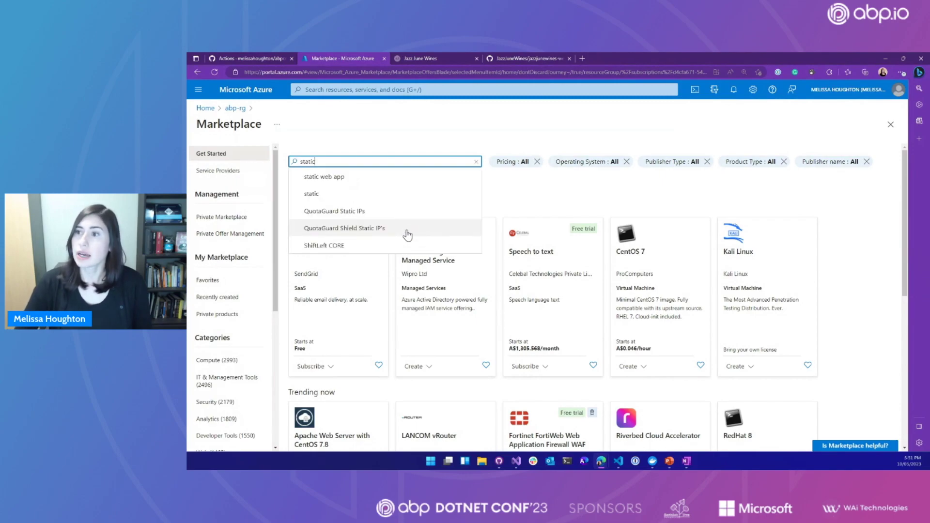
click(322, 183)
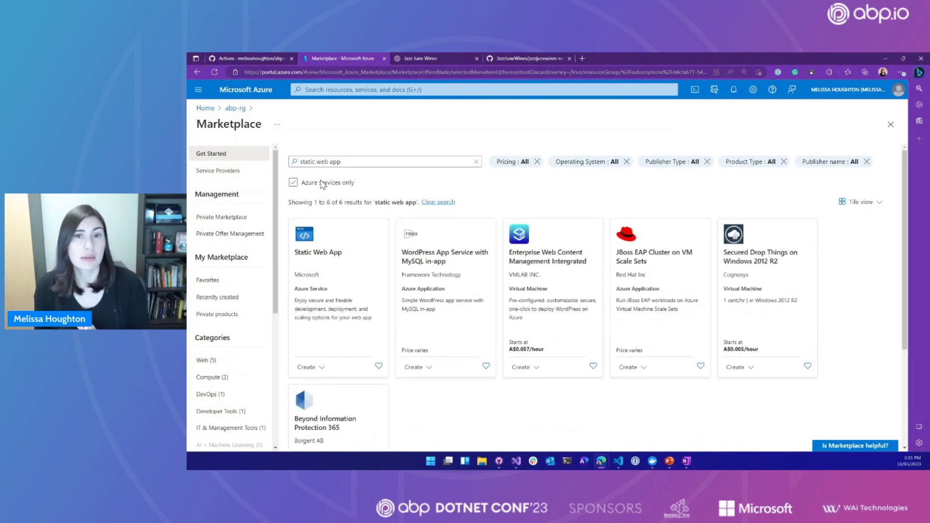
click(323, 184)
click(307, 367)
click(319, 386)
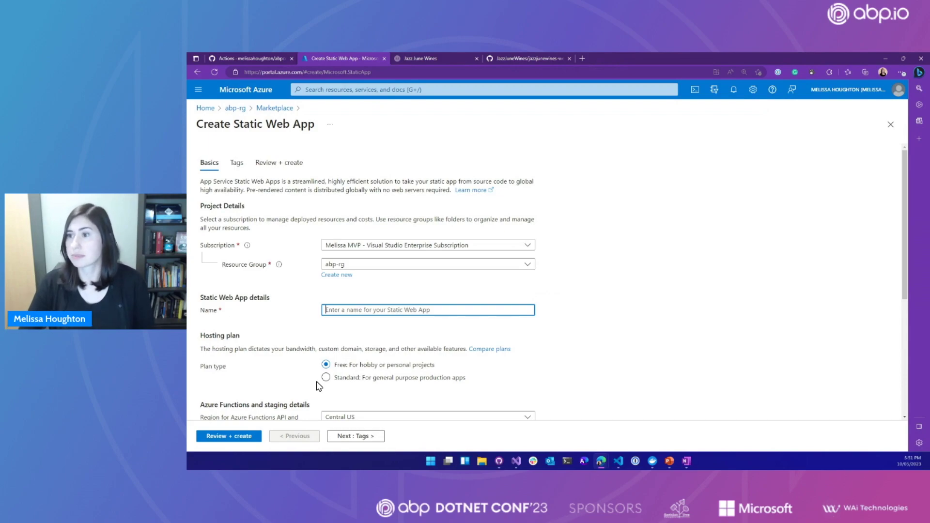
Name the new Static Web App abp-swa-demo and enlarge the page for readability
text(abp-)
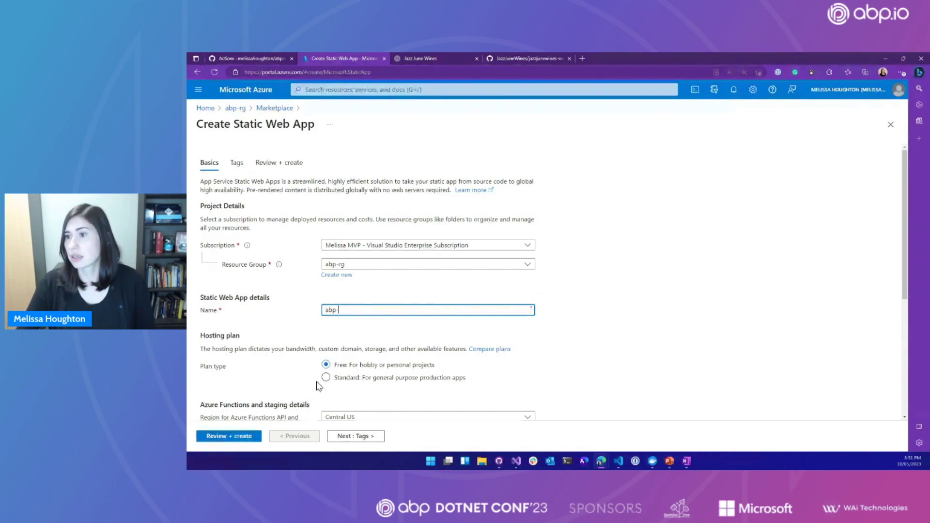
text(swa-de)
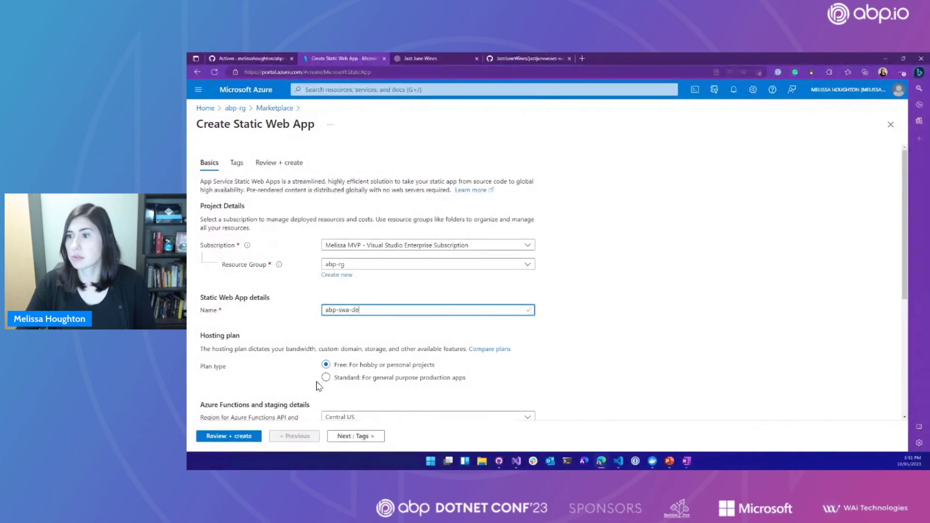
text(mo)
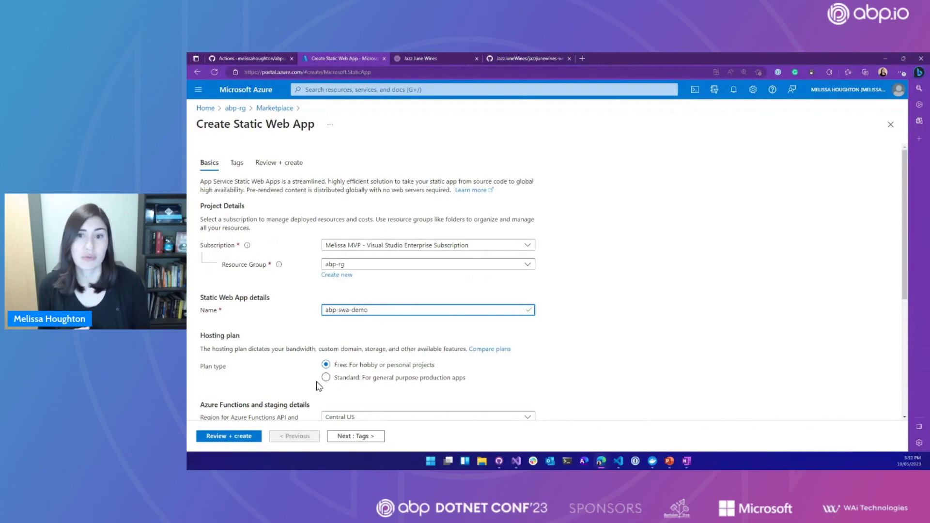
click(637, 291)
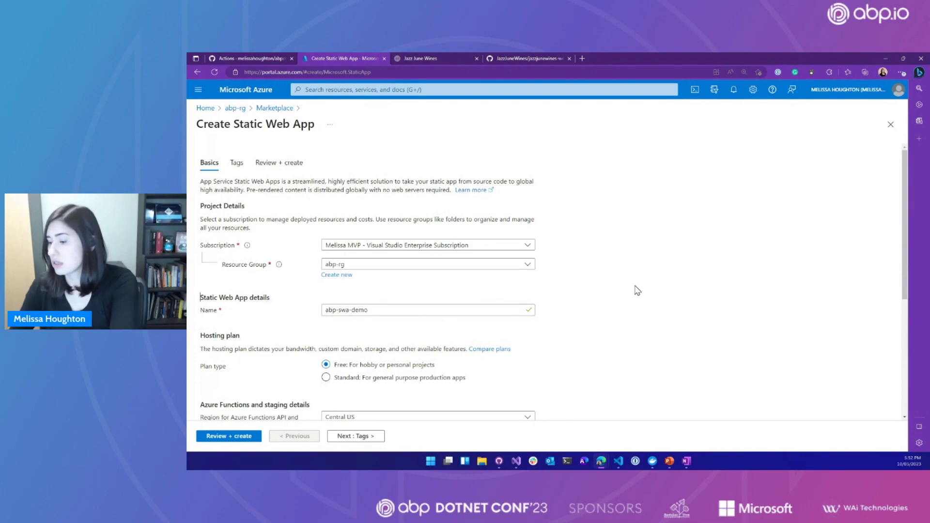
key(ctrl+plus)
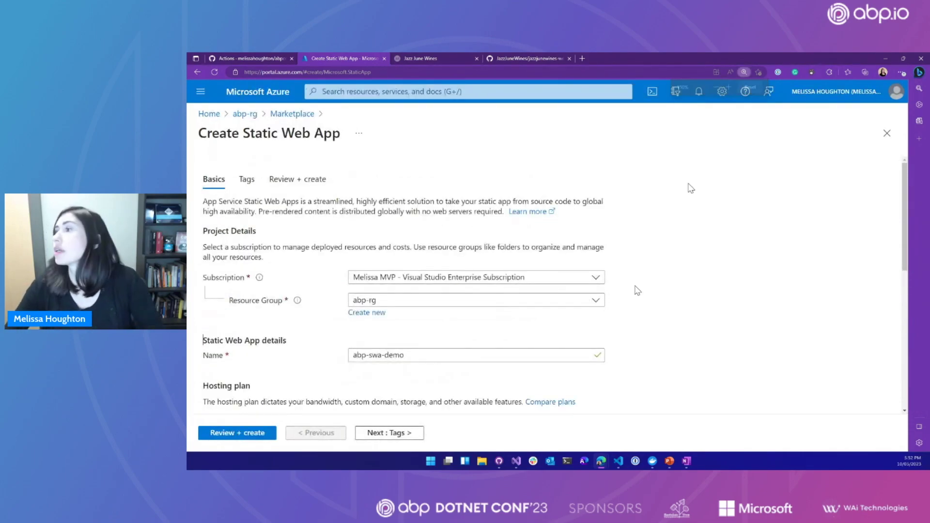
Compare the features and prices of the Free and Standard hosting plans, leaving the comparison without selecting a plan
scroll(680, 208, down, 3)
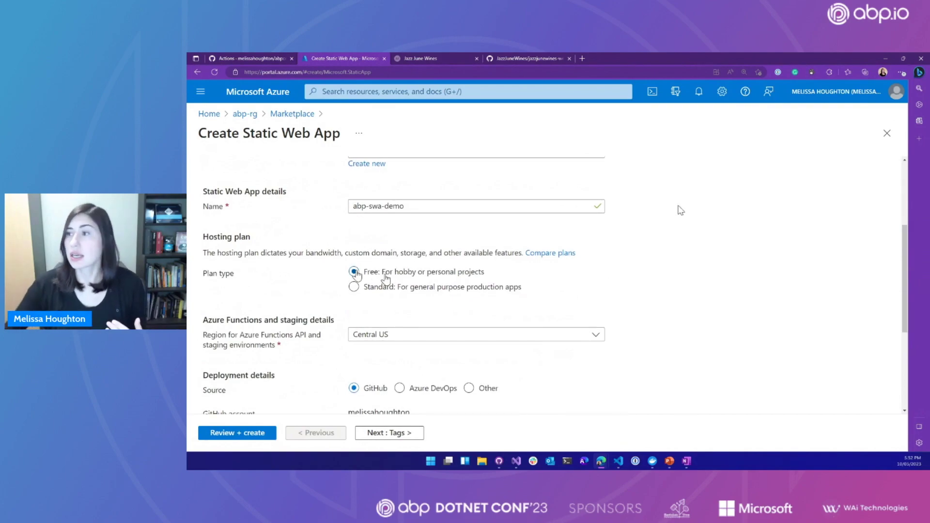
click(551, 253)
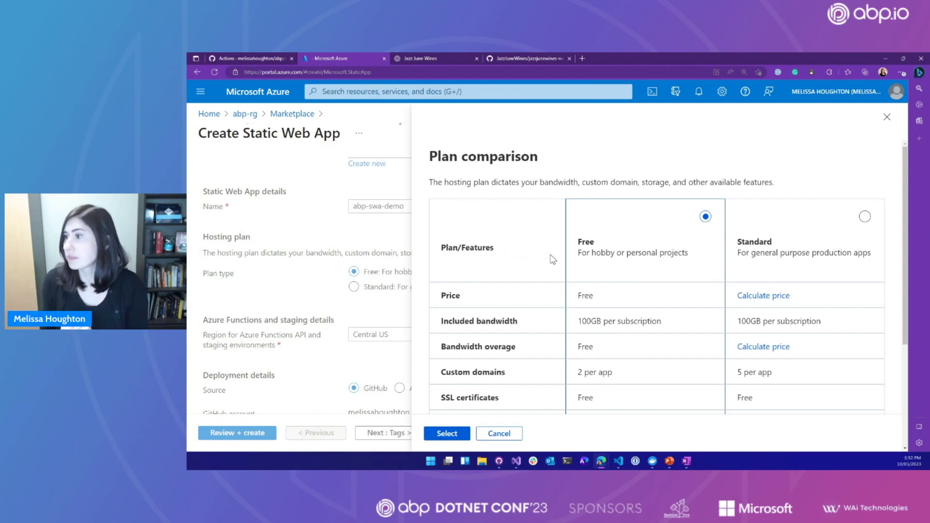
scroll(552, 260, down, 1)
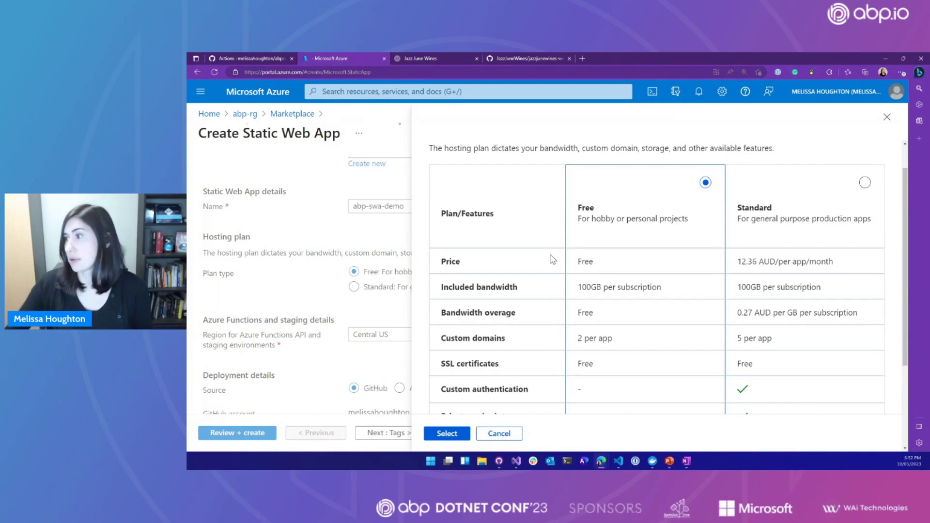
scroll(710, 346, down, 1)
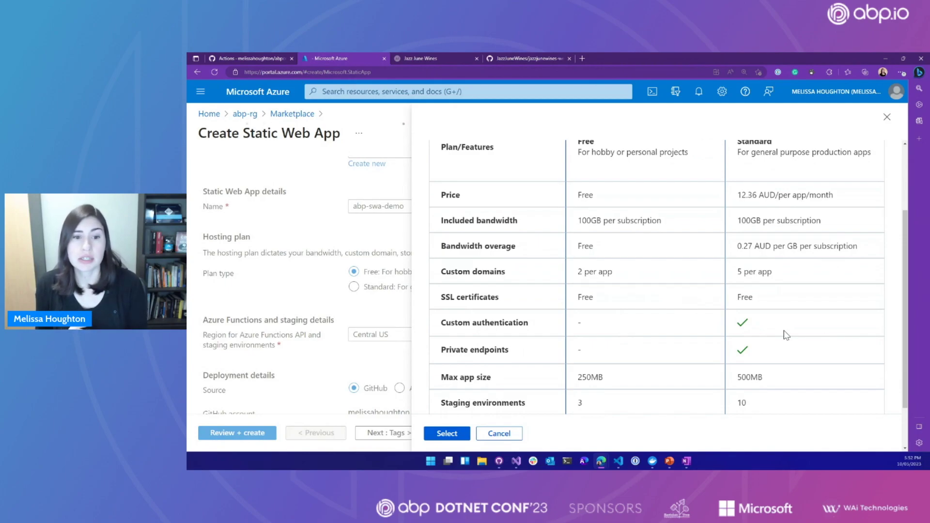
scroll(786, 334, down, 2)
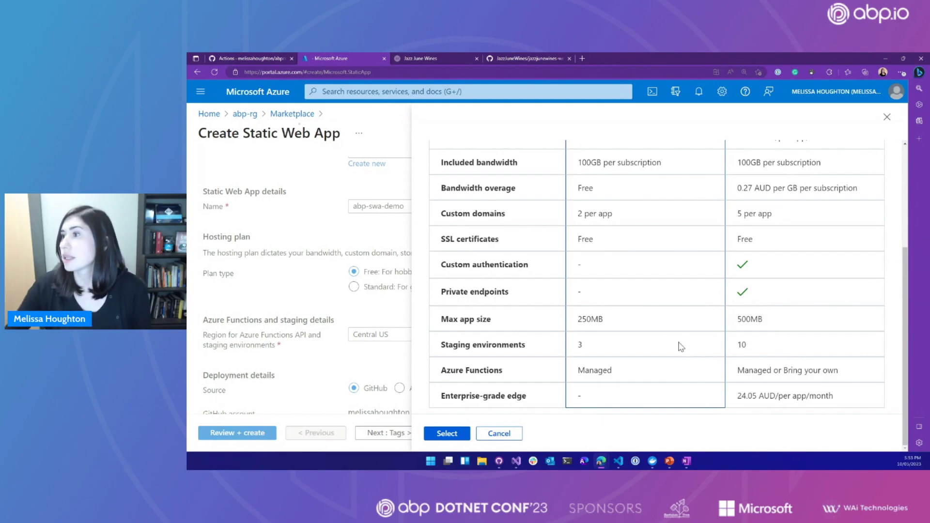
scroll(713, 305, up, 2)
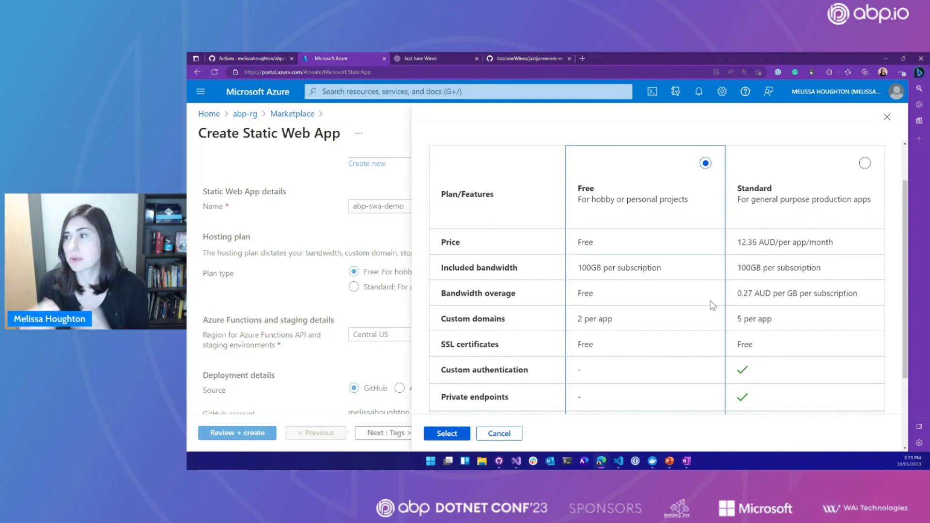
click(500, 433)
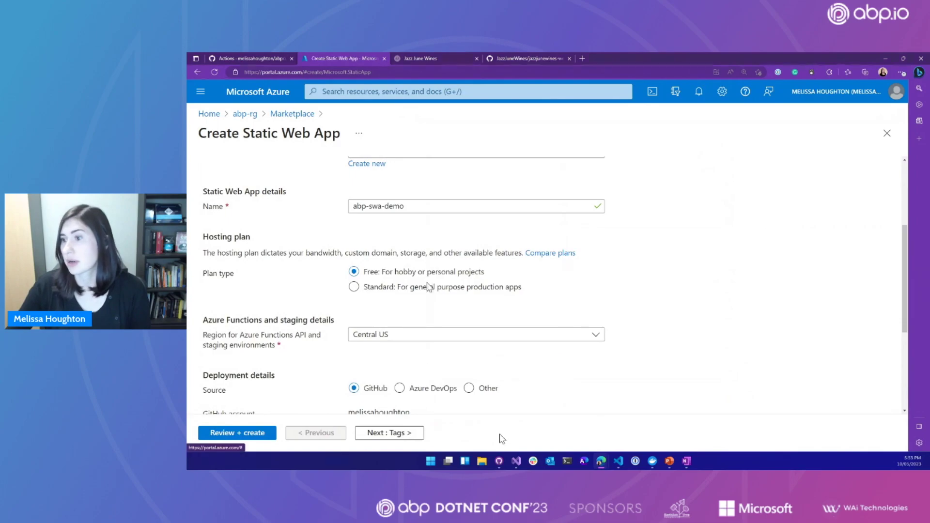
click(439, 287)
Set the GitHub deployment organization to the personal account and the repository to abpconf-swa-demo
scroll(438, 286, down, 2)
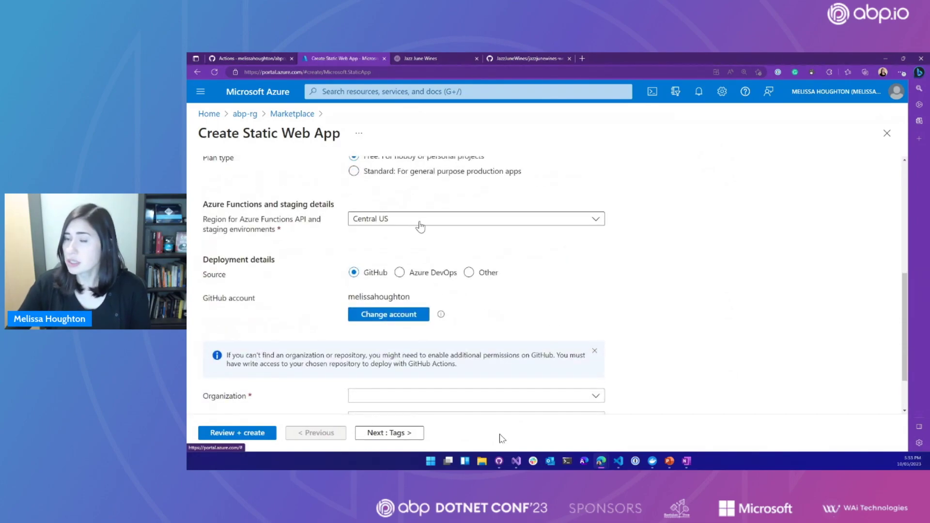
scroll(530, 285, up, 1)
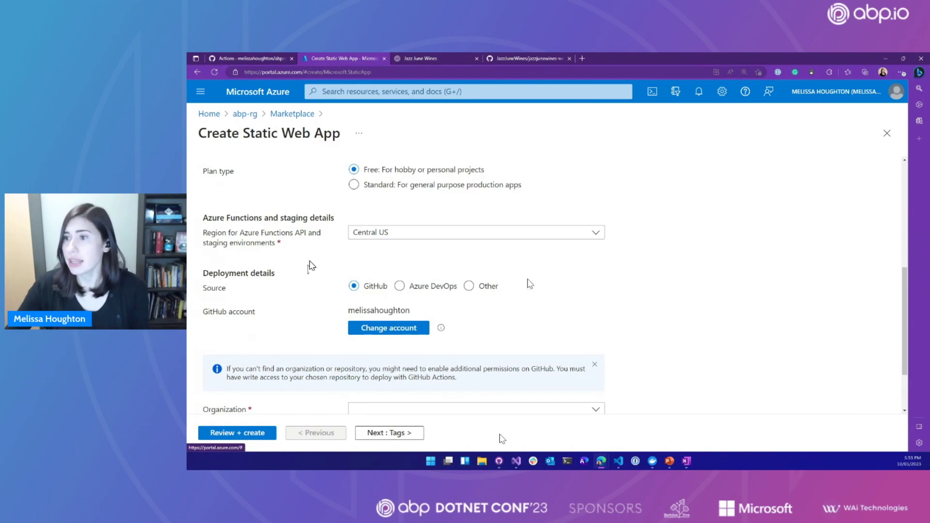
scroll(305, 299, down, 1)
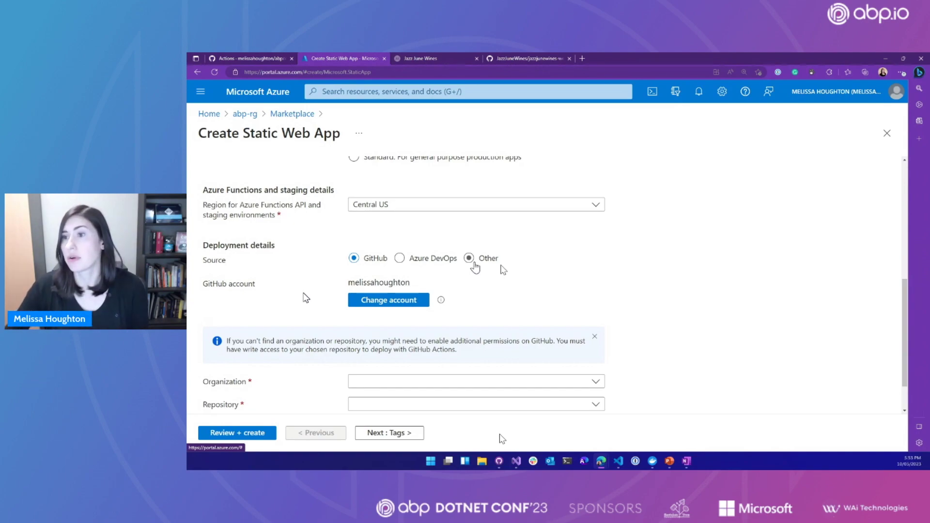
scroll(311, 284, down, 1)
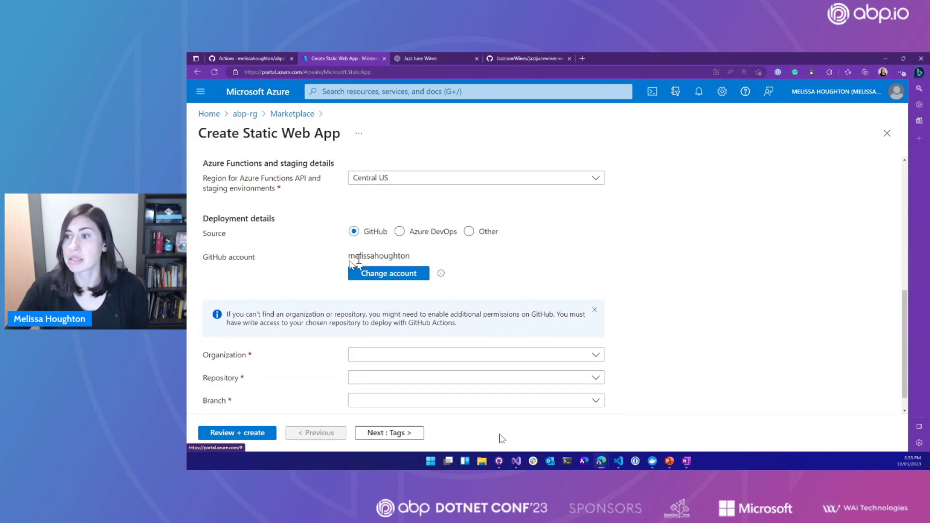
scroll(308, 284, down, 1)
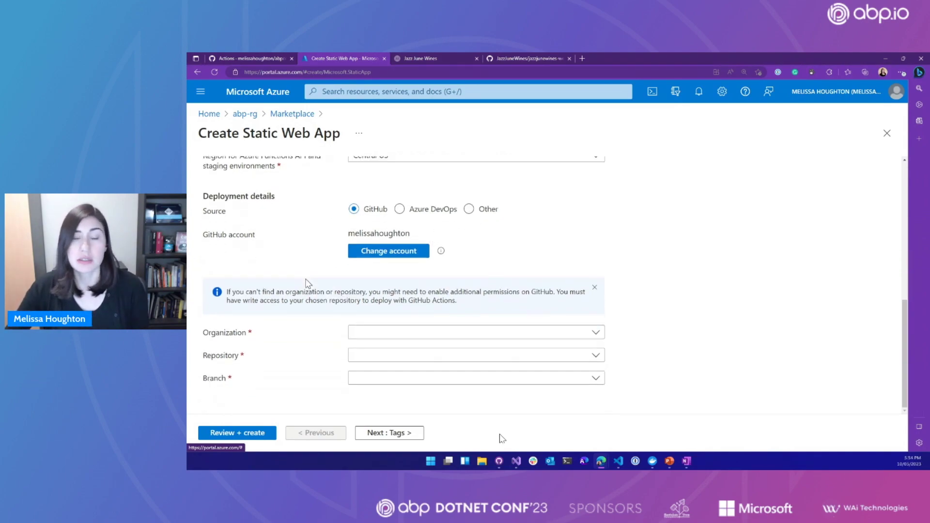
click(361, 334)
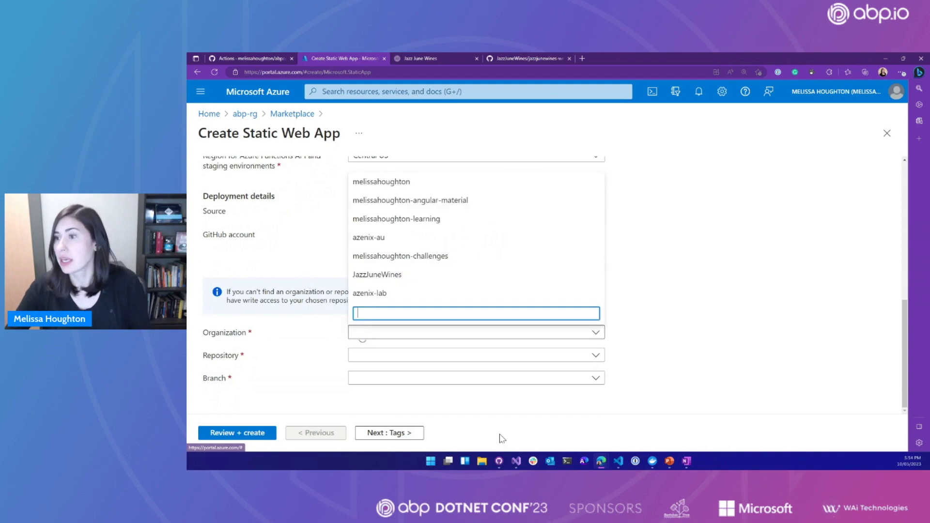
click(373, 184)
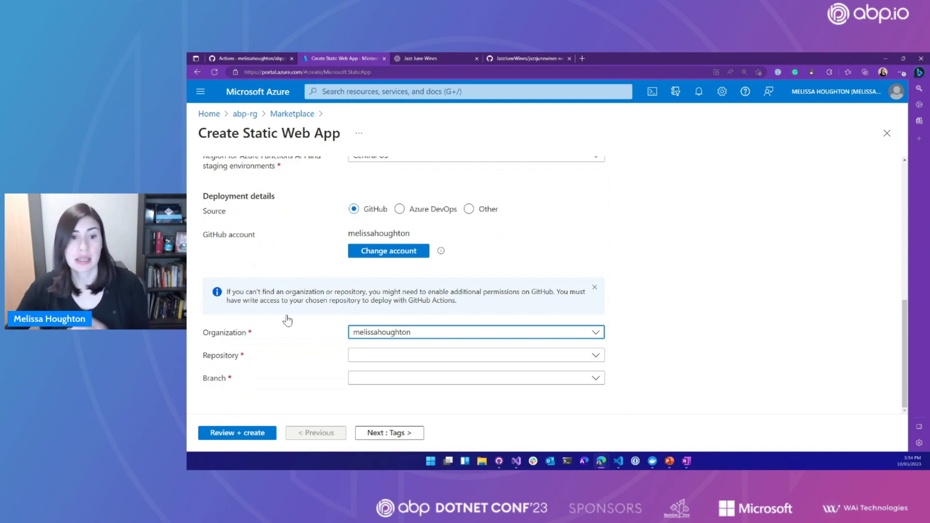
click(407, 357)
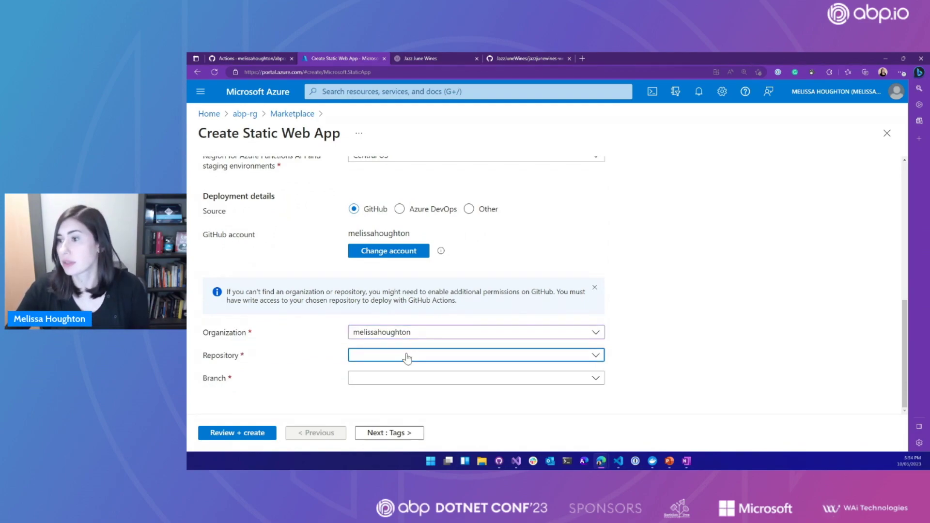
click(388, 169)
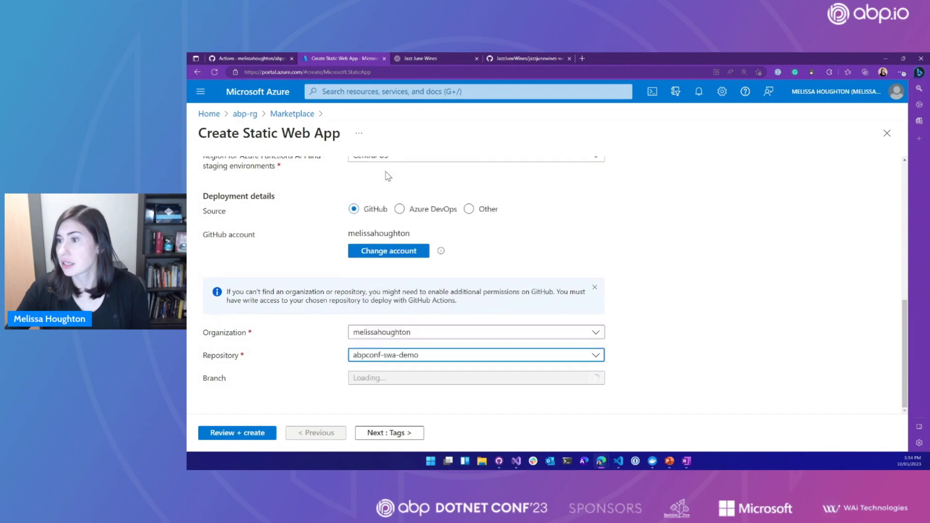
scroll(314, 364, down, 1)
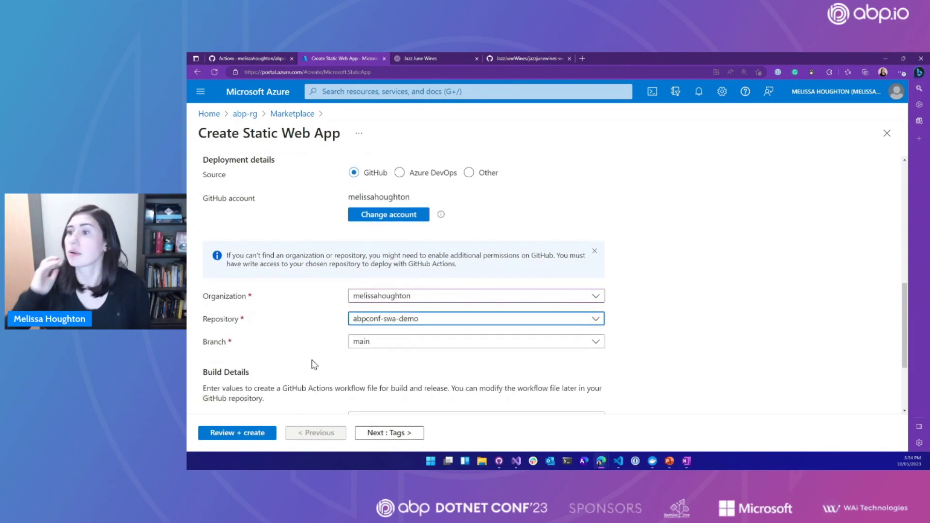
Choose the Blazor build preset for the Static Web App deployed from the main branch
scroll(314, 364, down, 1)
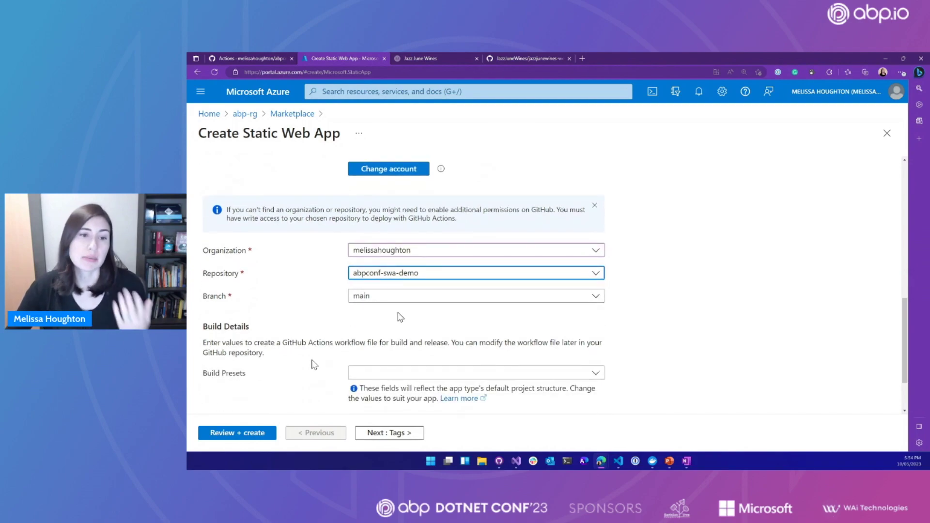
scroll(398, 316, down, 1)
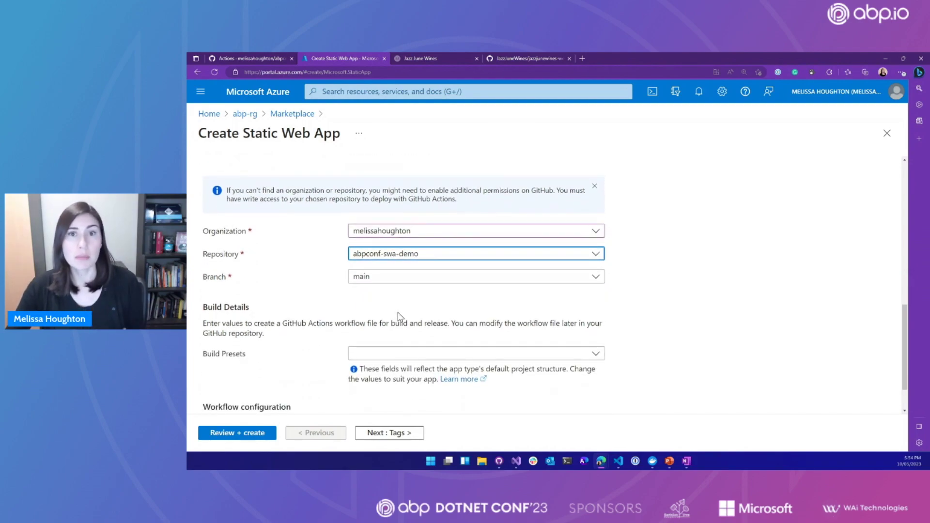
scroll(399, 316, down, 1)
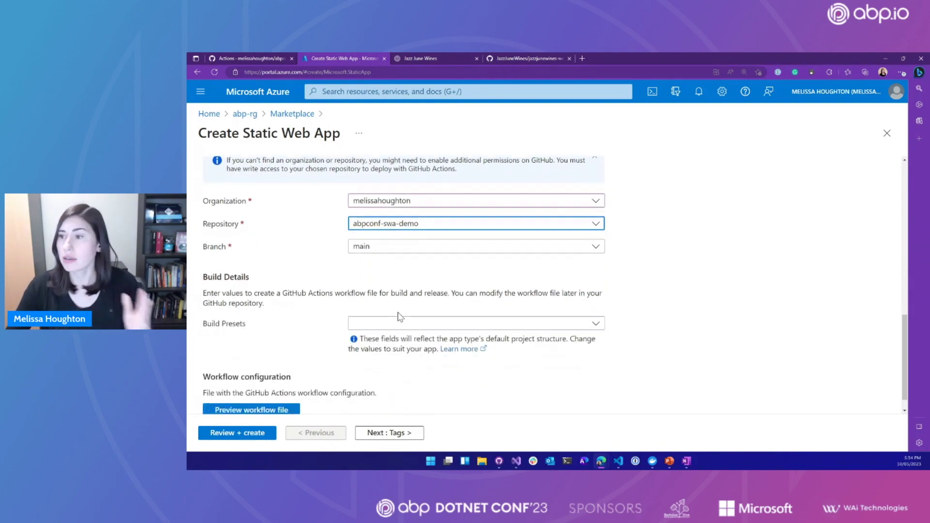
click(362, 321)
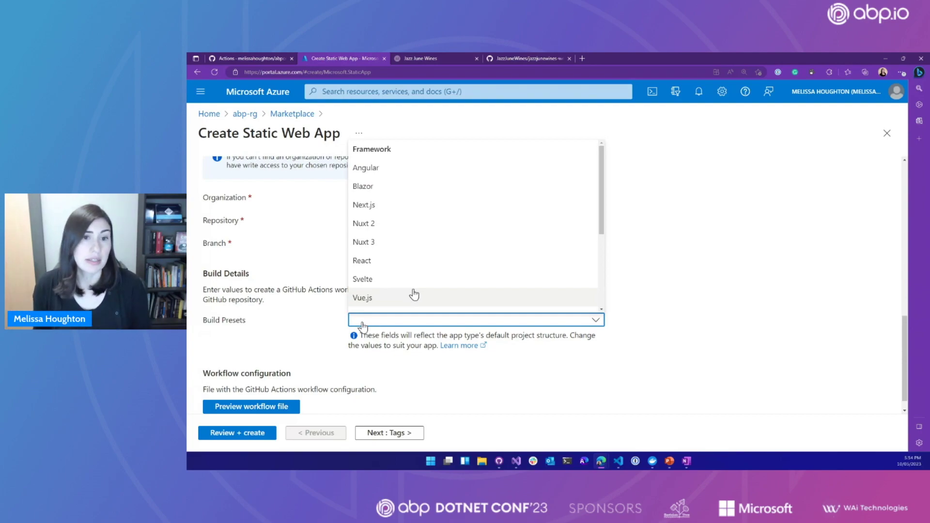
click(369, 191)
scroll(353, 305, down, 2)
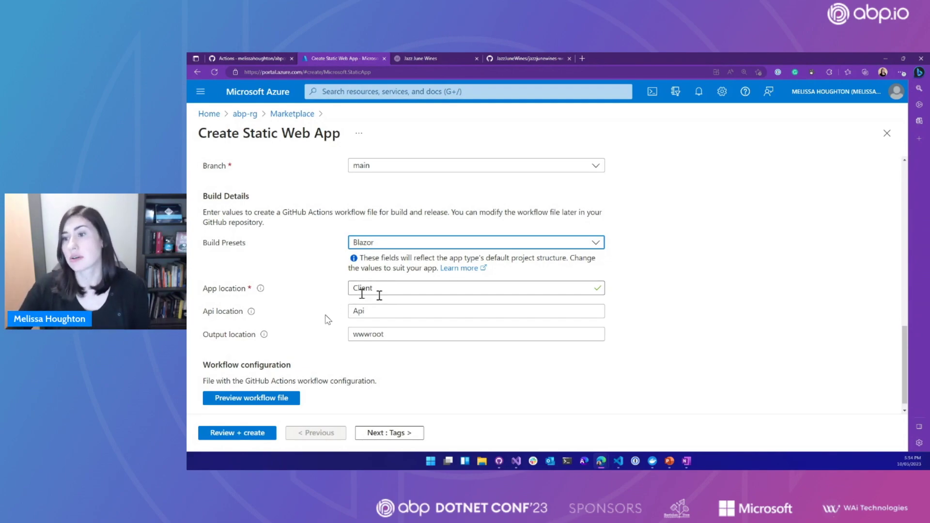
Review the Static Web App configuration with its Client, Api and wwwroot locations, and create the resource
scroll(294, 303, down, 1)
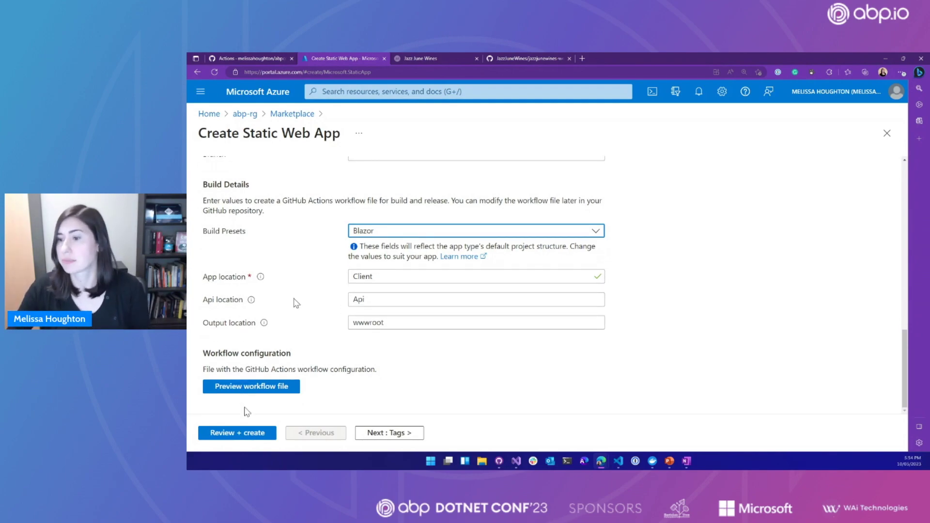
click(239, 438)
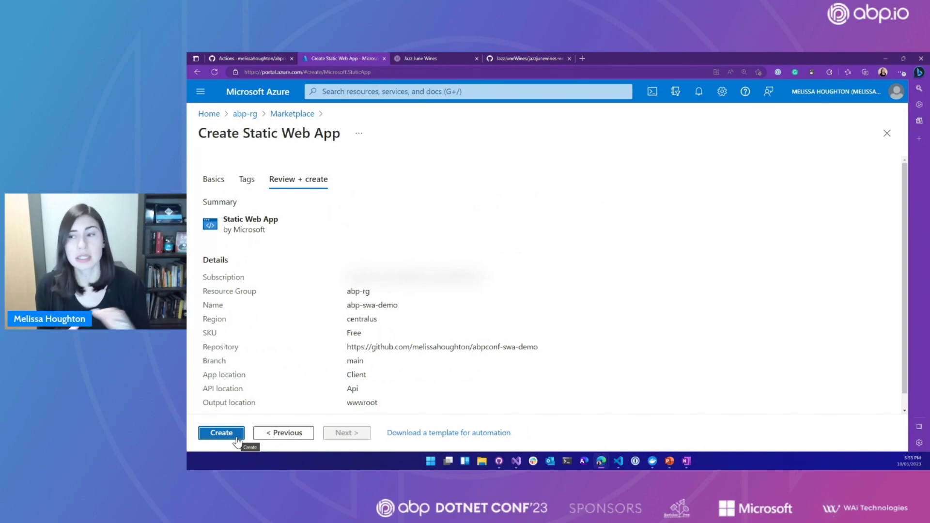
click(236, 437)
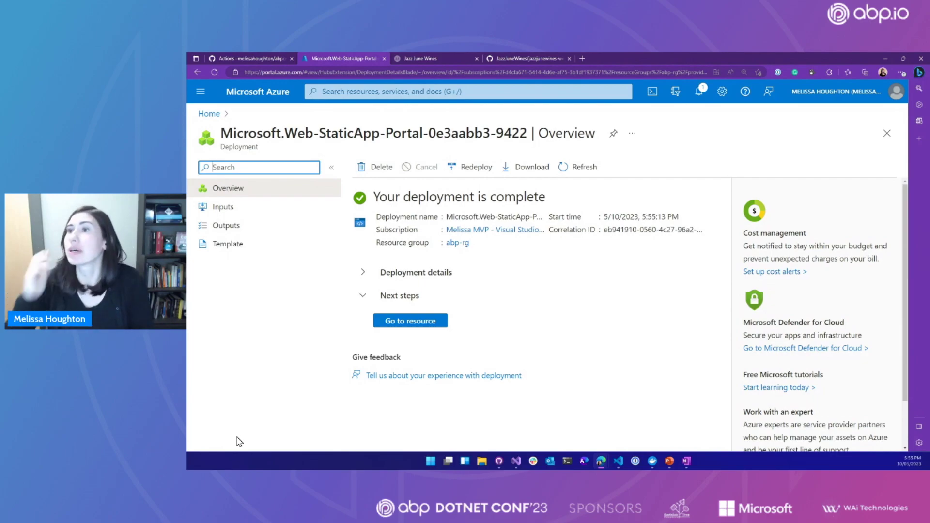
Switch to the abpconf-swa-demo repository on GitHub, reload it and open the Azure Static Web Apps workflow file in .github/workflows
click(261, 62)
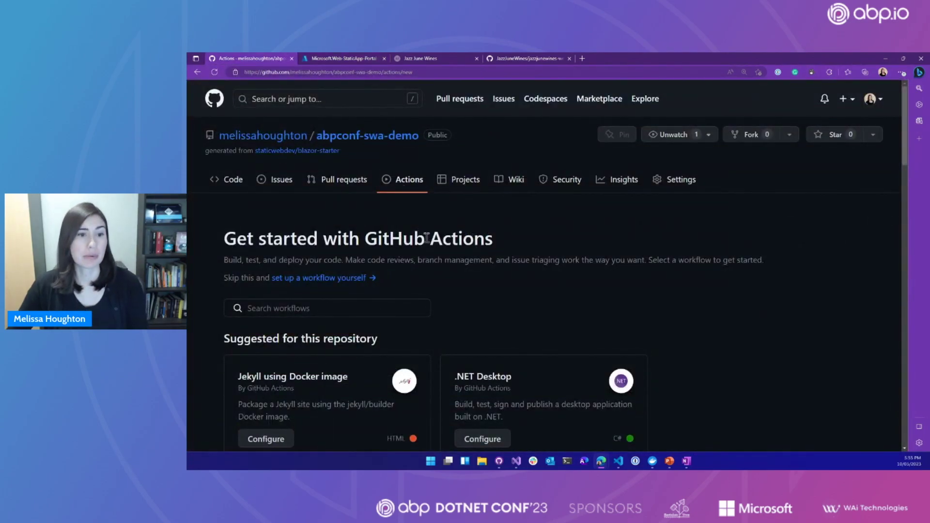
click(215, 75)
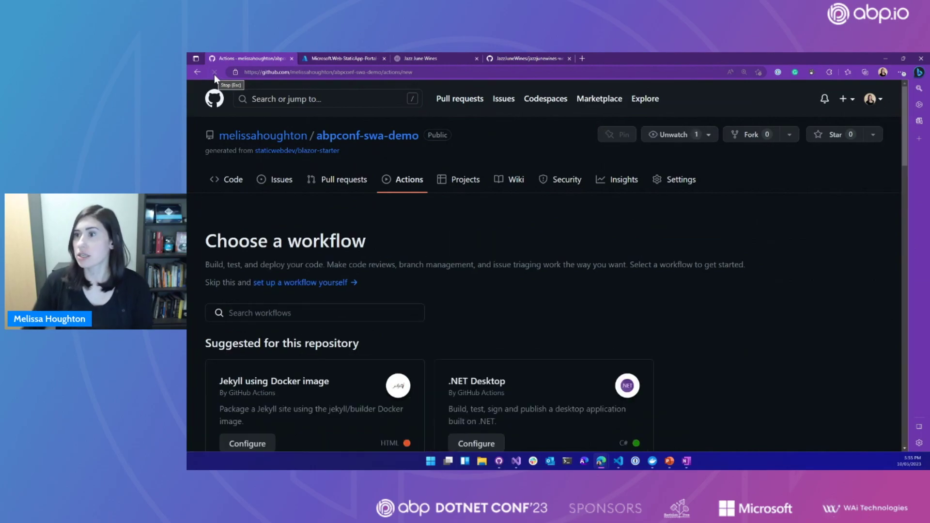
click(230, 179)
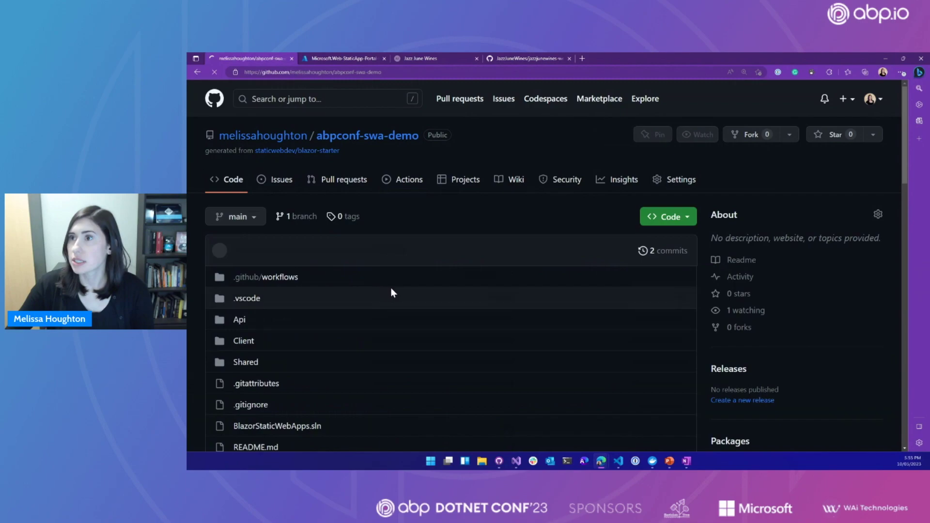
click(275, 283)
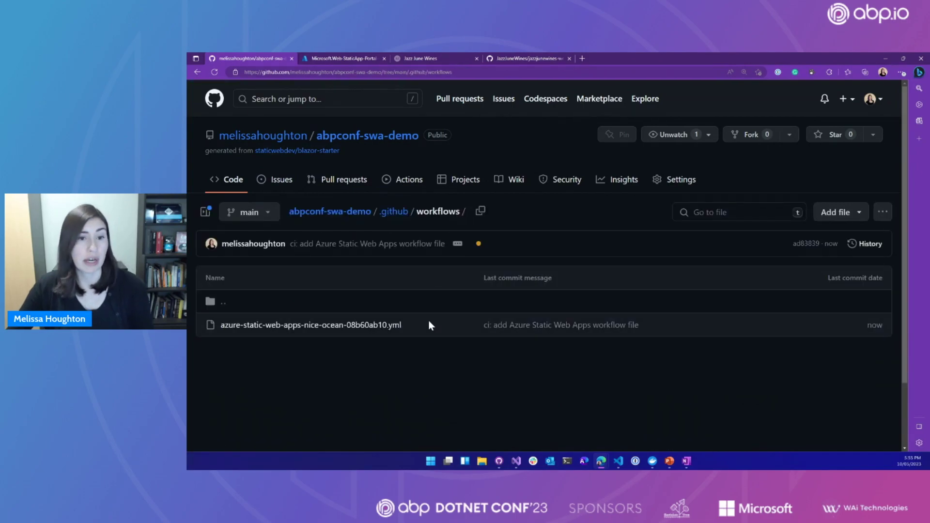
click(354, 328)
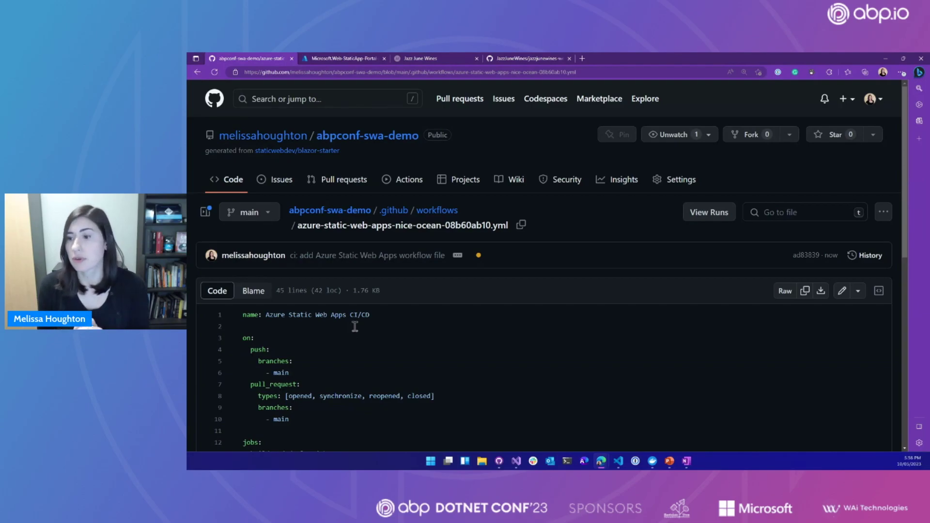
Examine the workflow's push and pull request triggers and build job, and look up the references to azure_static_web_apps_api_token
scroll(354, 326, down, 2)
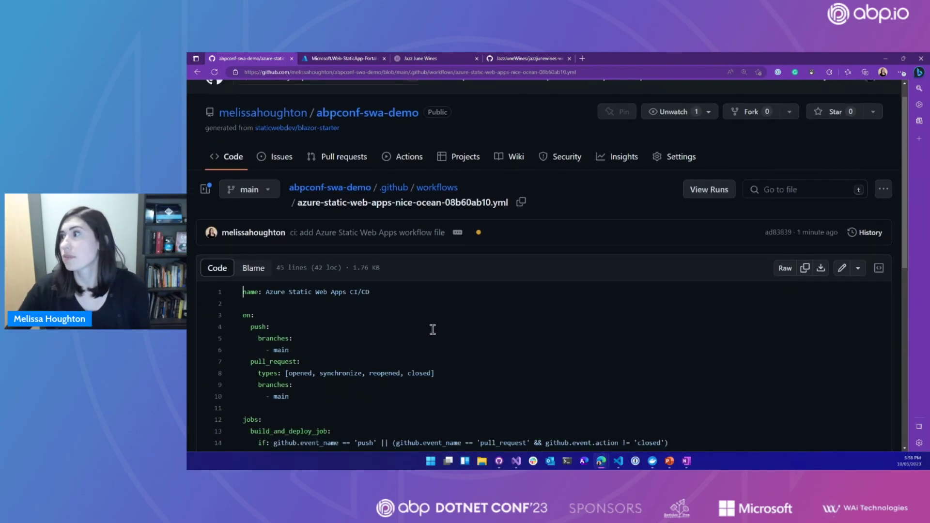
scroll(433, 330, down, 1)
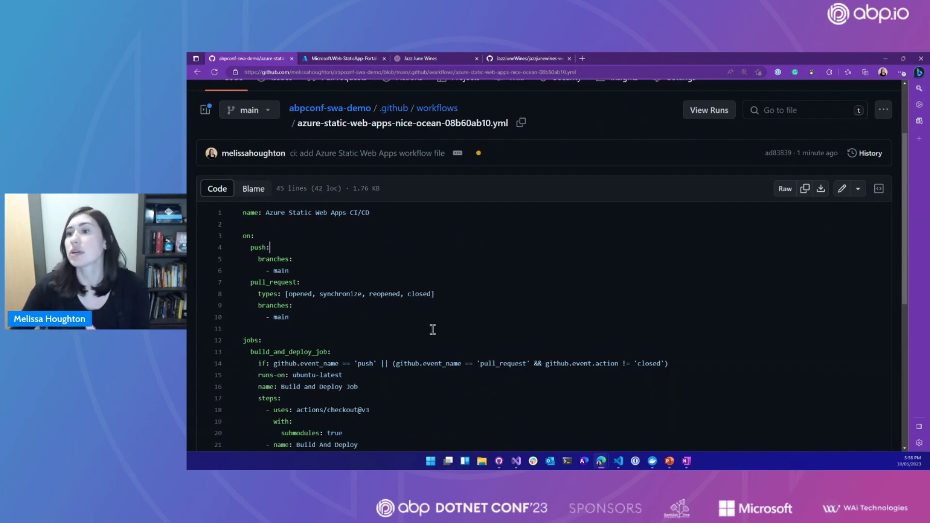
scroll(433, 329, down, 1)
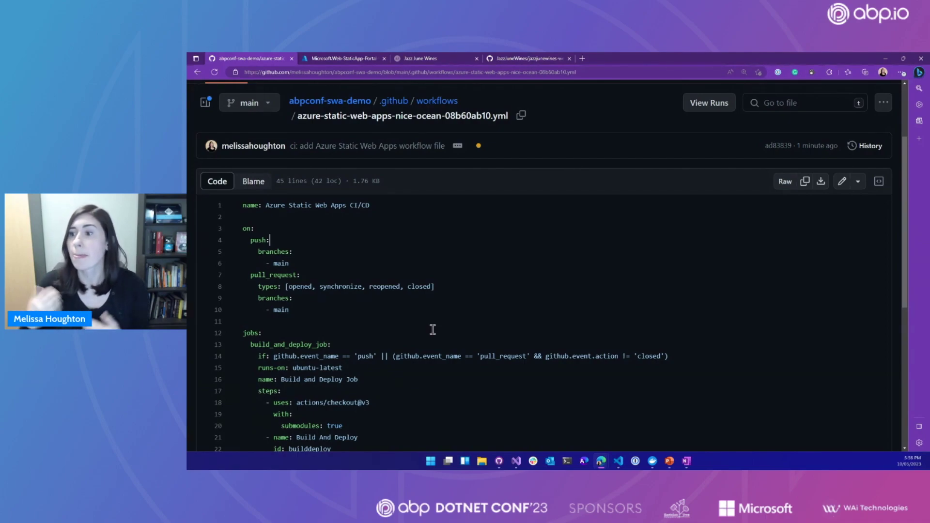
scroll(432, 329, down, 1)
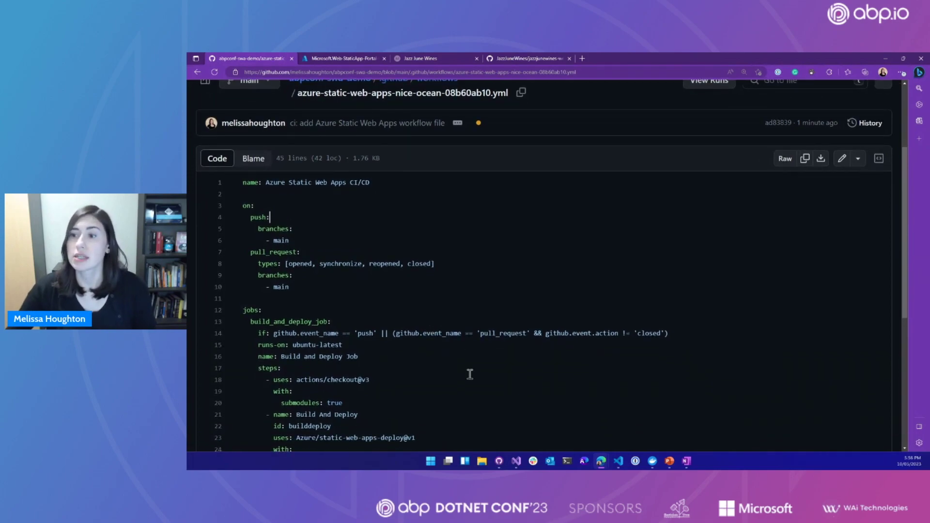
scroll(475, 388, down, 1)
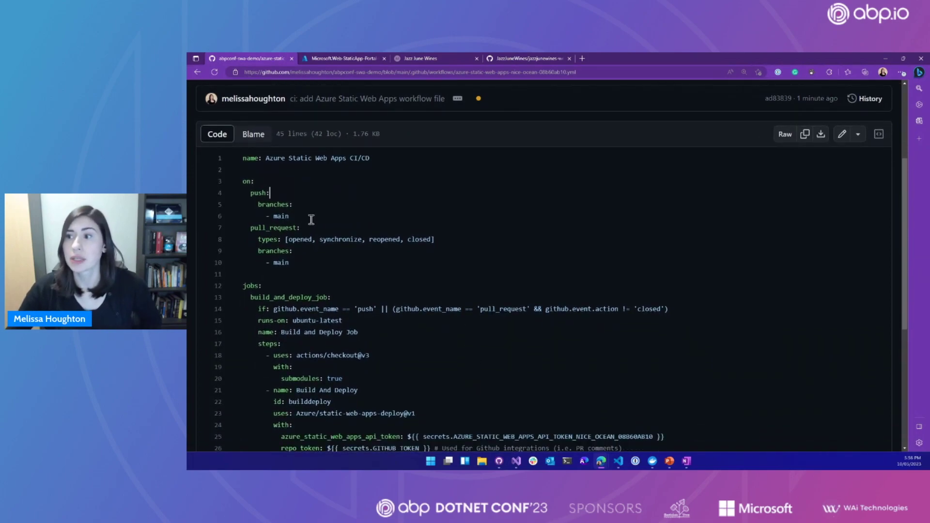
scroll(402, 359, down, 1)
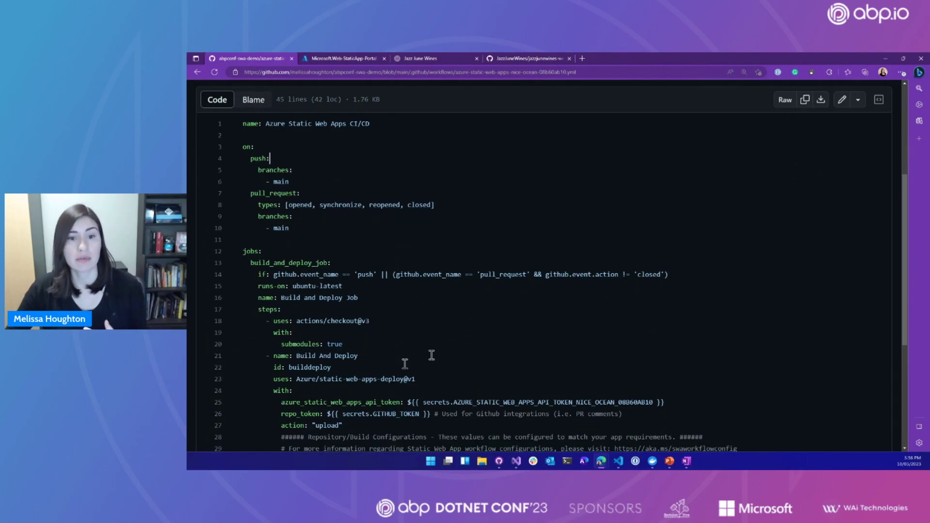
scroll(405, 364, down, 1)
click(329, 376)
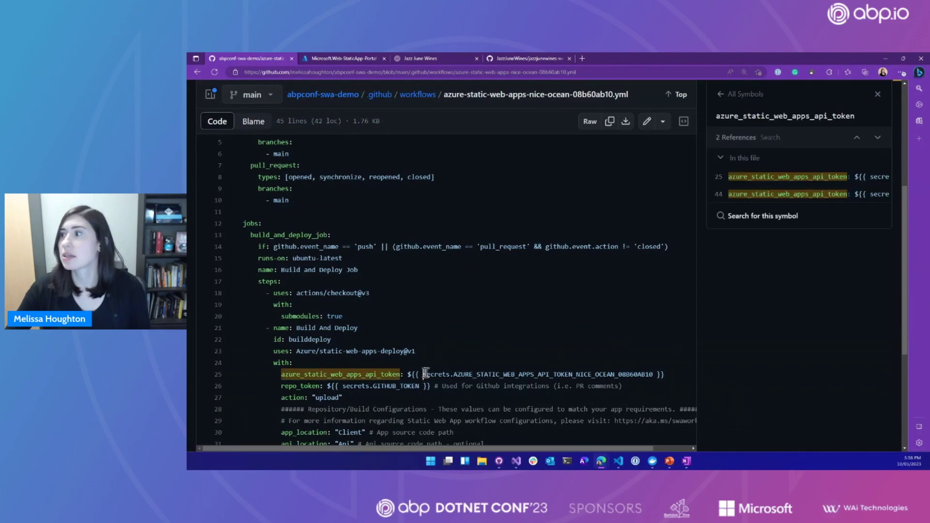
drag(455, 374, 630, 374)
click(555, 375)
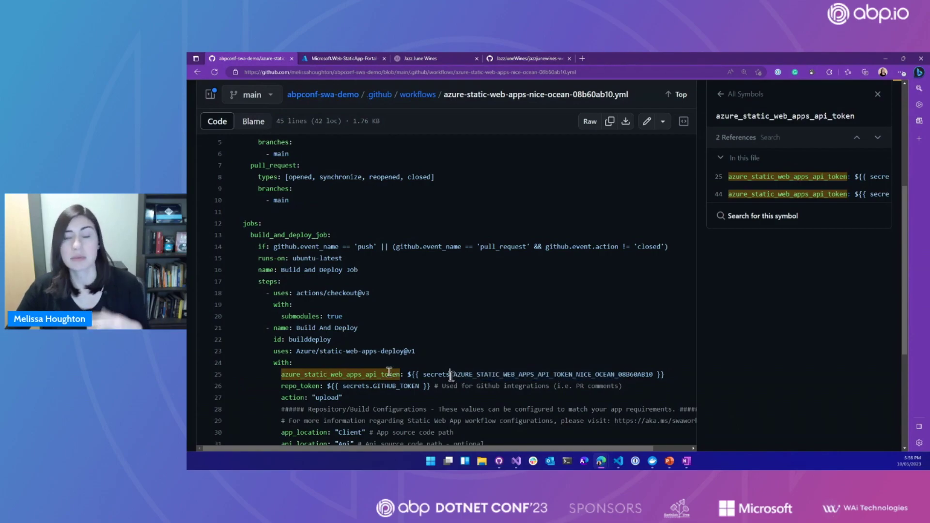
Examine the workflow's app, API and output locations and the job that handles closed pull requests
scroll(389, 372, down, 1)
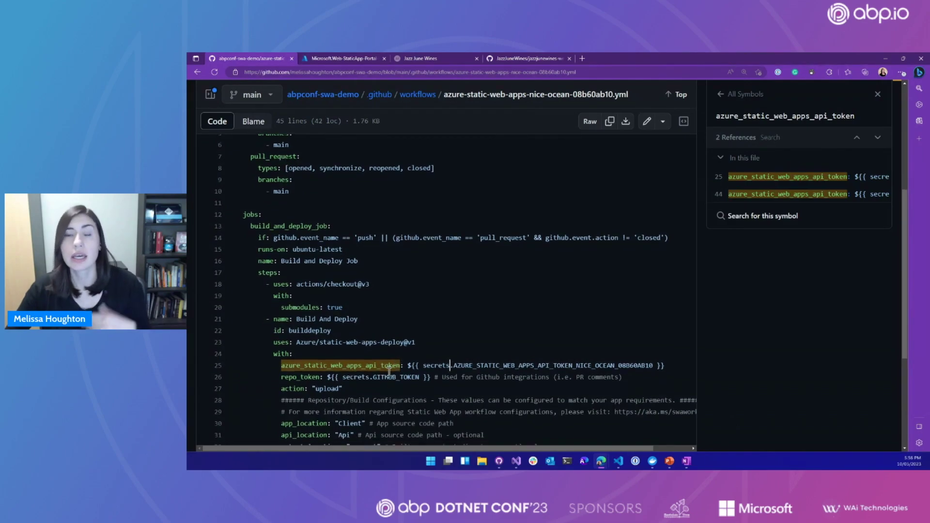
scroll(389, 371, down, 2)
scroll(389, 372, down, 5)
scroll(389, 371, down, 1)
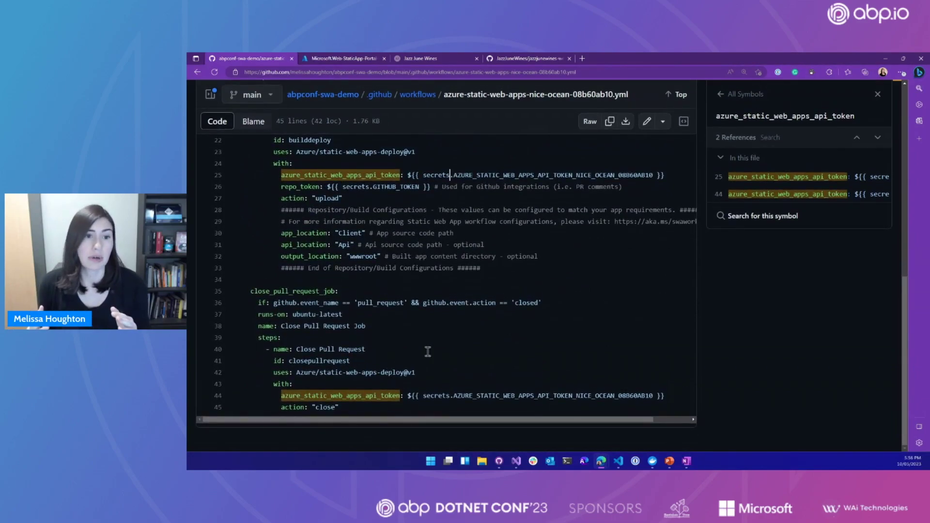
scroll(428, 352, up, 3)
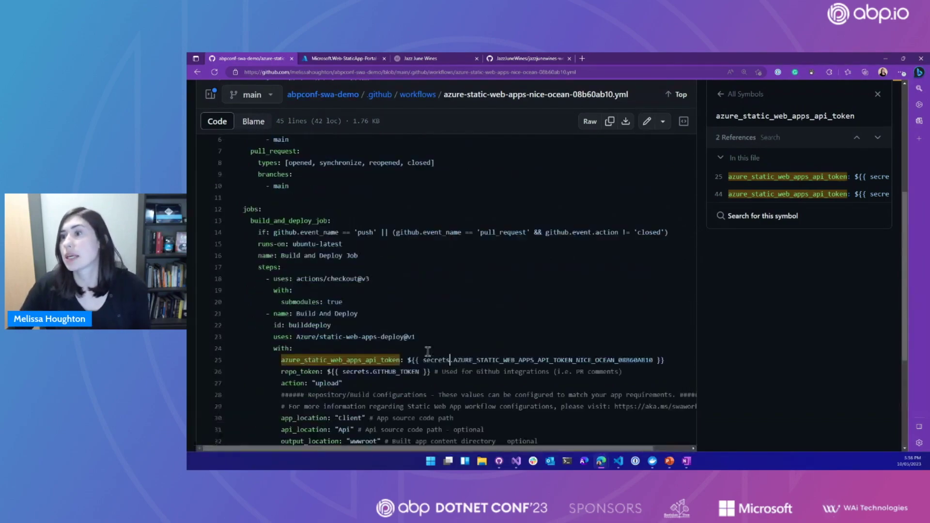
Check the repository's workflow runs in GitHub Actions, and return to the code overview
scroll(428, 352, up, 10)
click(398, 188)
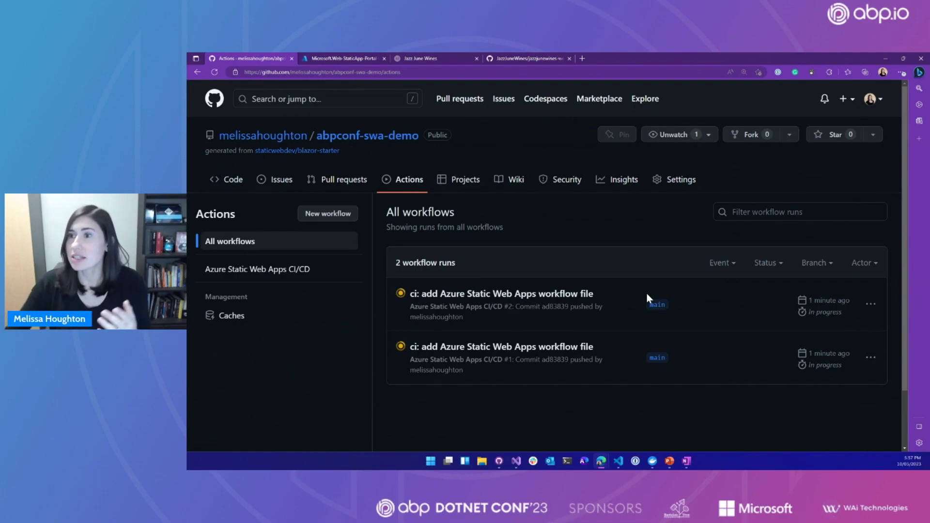
click(228, 182)
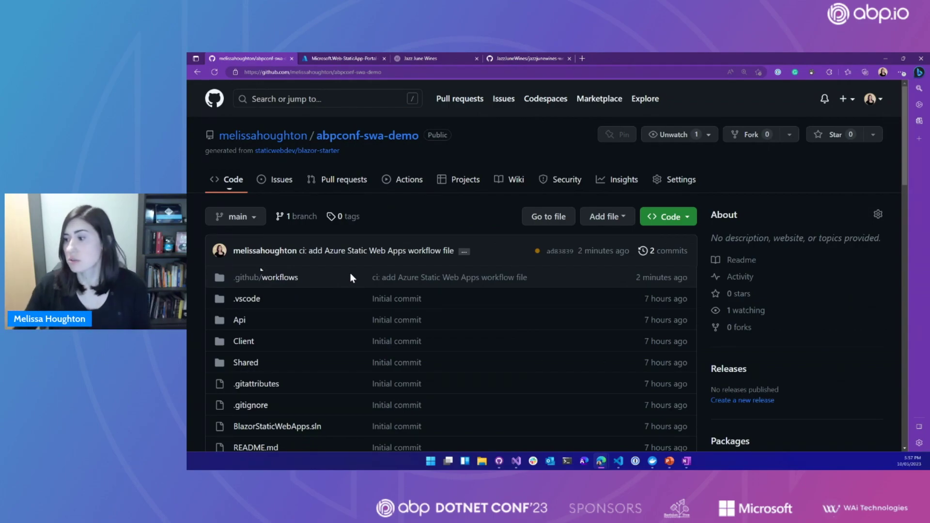
Switch to the SWA-60min-General presentation in PowerPoint and advance from the Demo slide to the Deployment slide
mouse_move(670, 461)
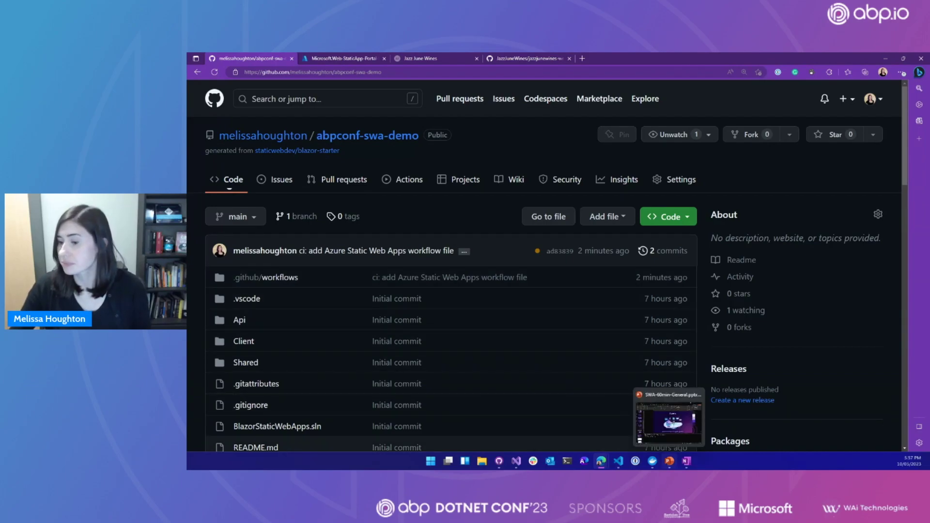
click(670, 461)
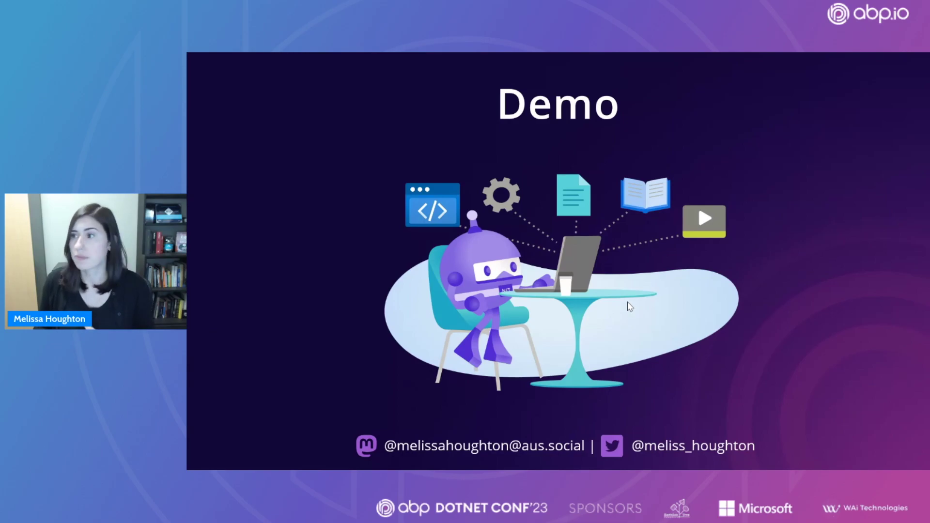
key(Right)
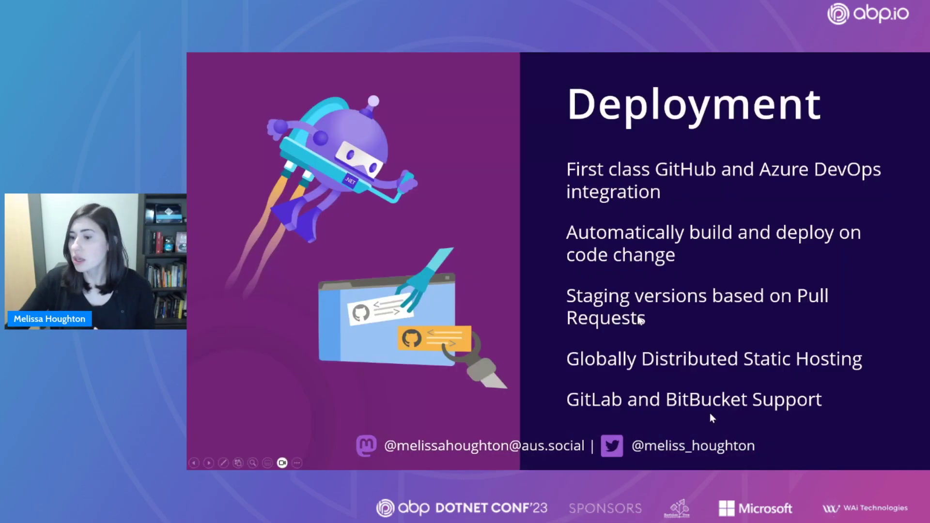